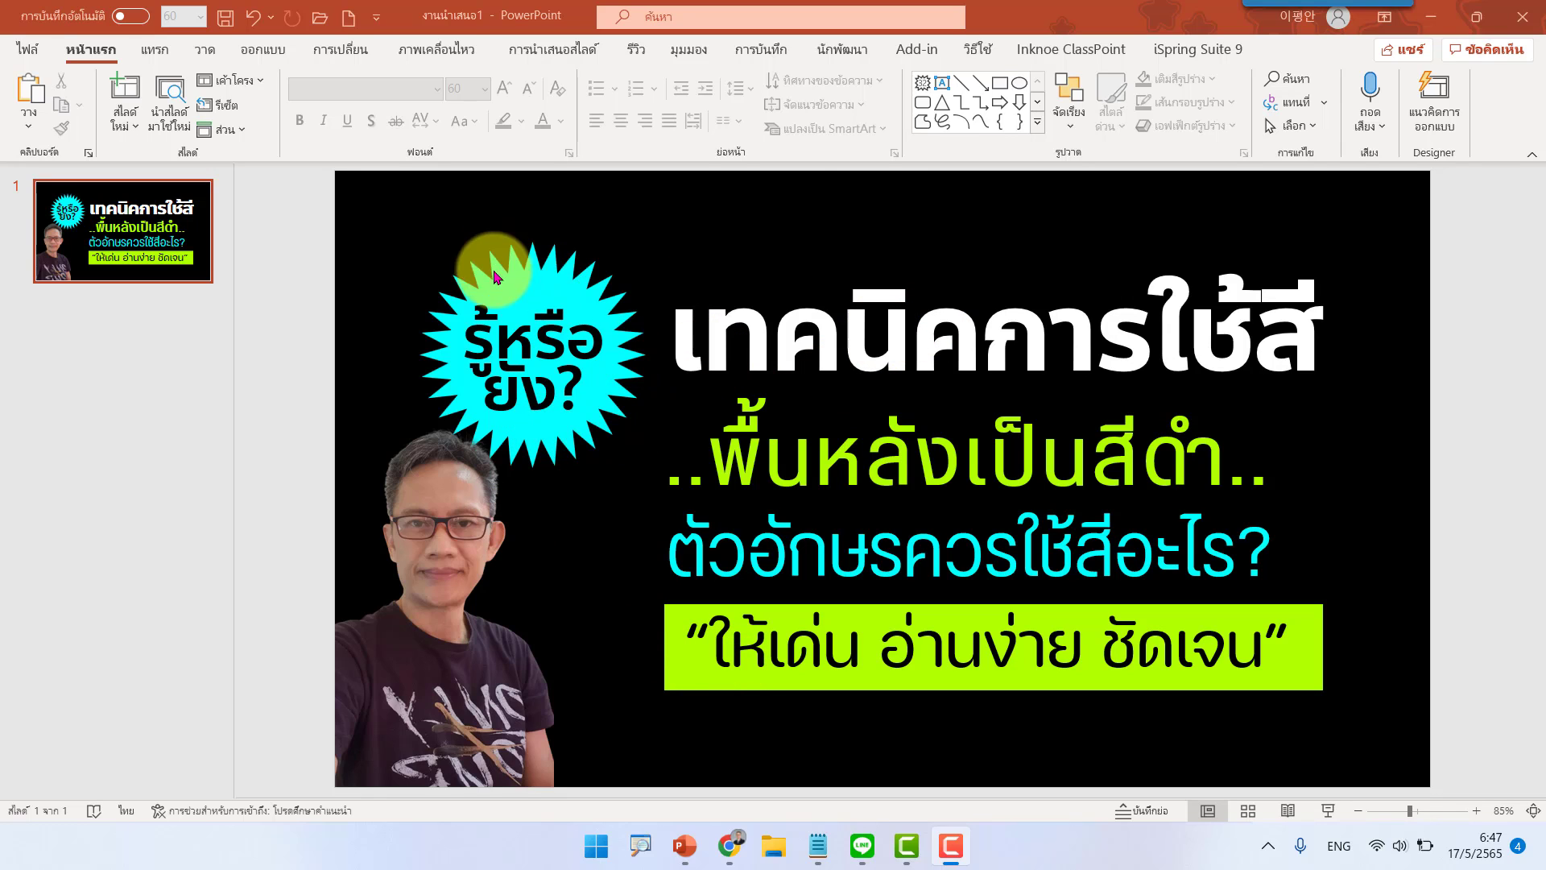
# Step: Draw a small oval circle to the left of the cyan text line
pyautogui.click(1023, 89)
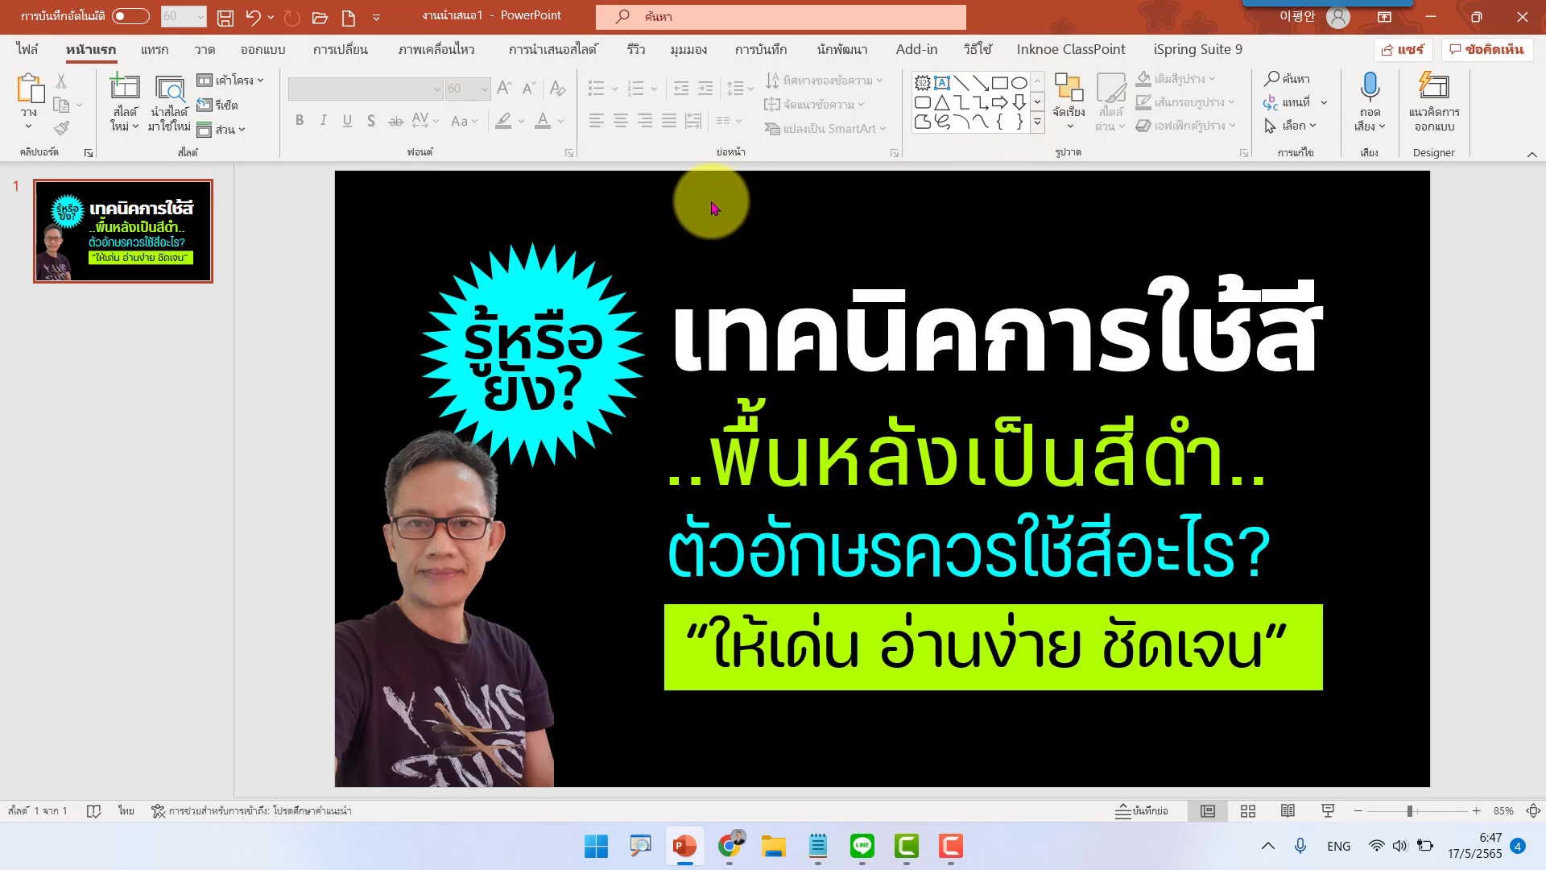
pyautogui.click(1018, 82)
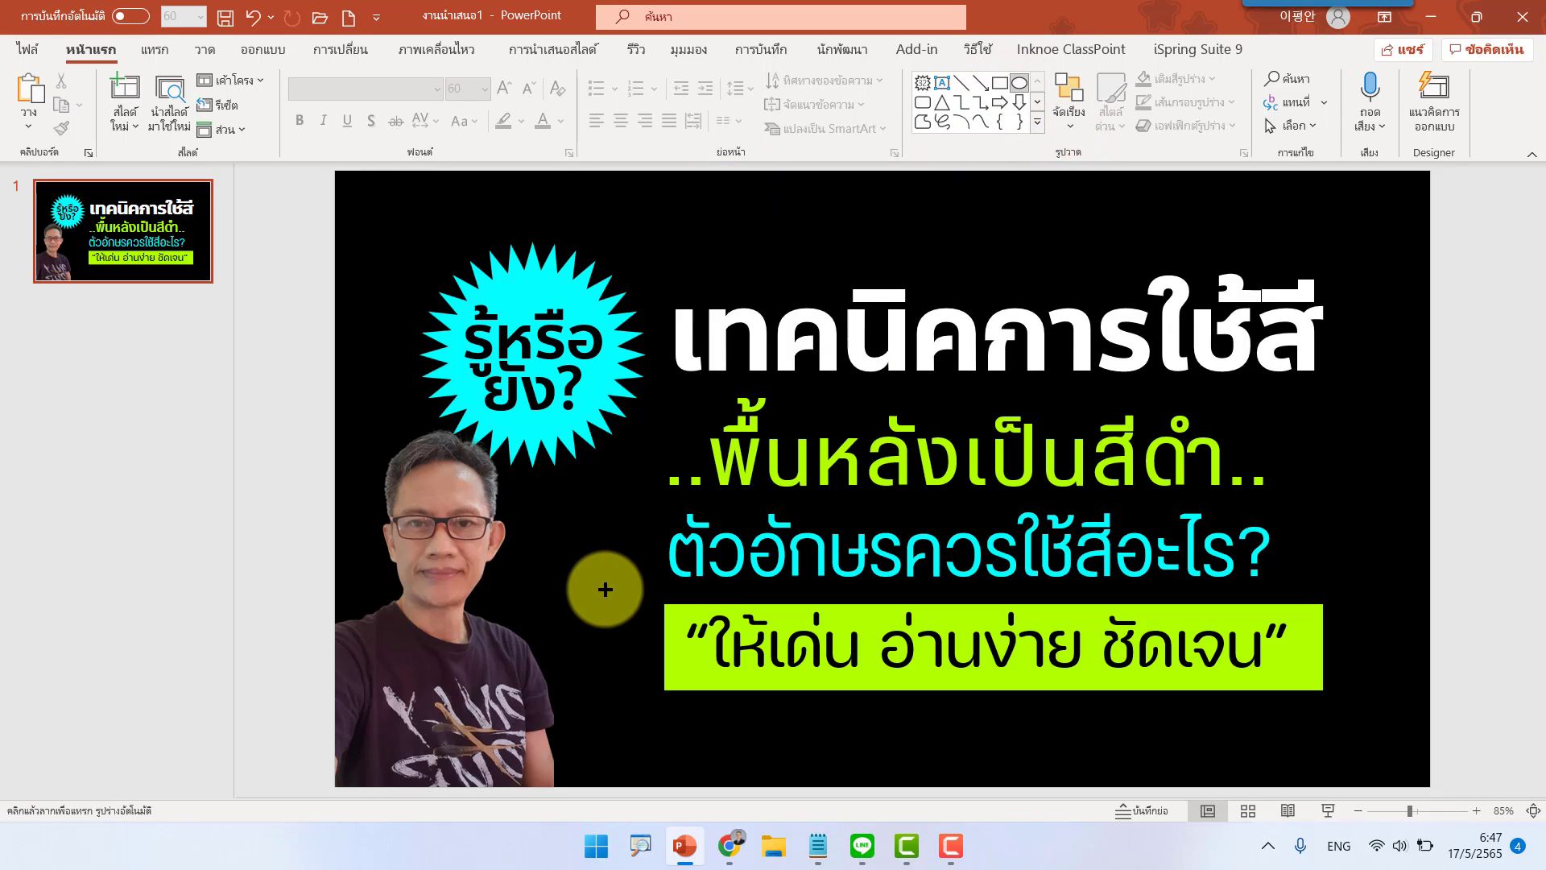
pyautogui.moveTo(554, 541); pyautogui.dragTo(607, 594)
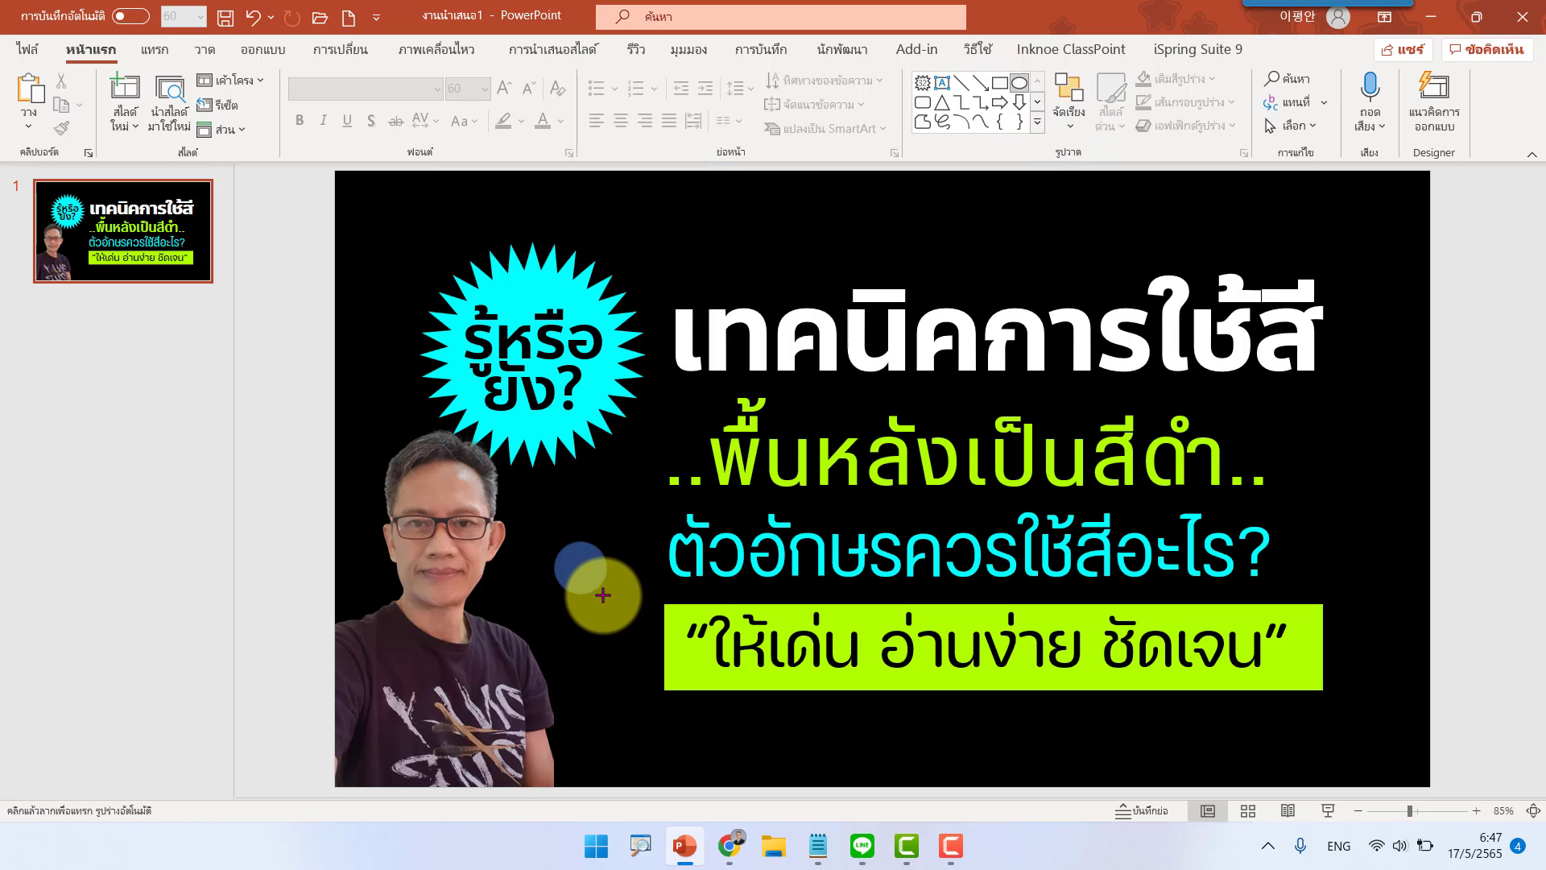
# Step: Remove the circle's outline and fill it with the recent cyan colour
pyautogui.click(508, 102)
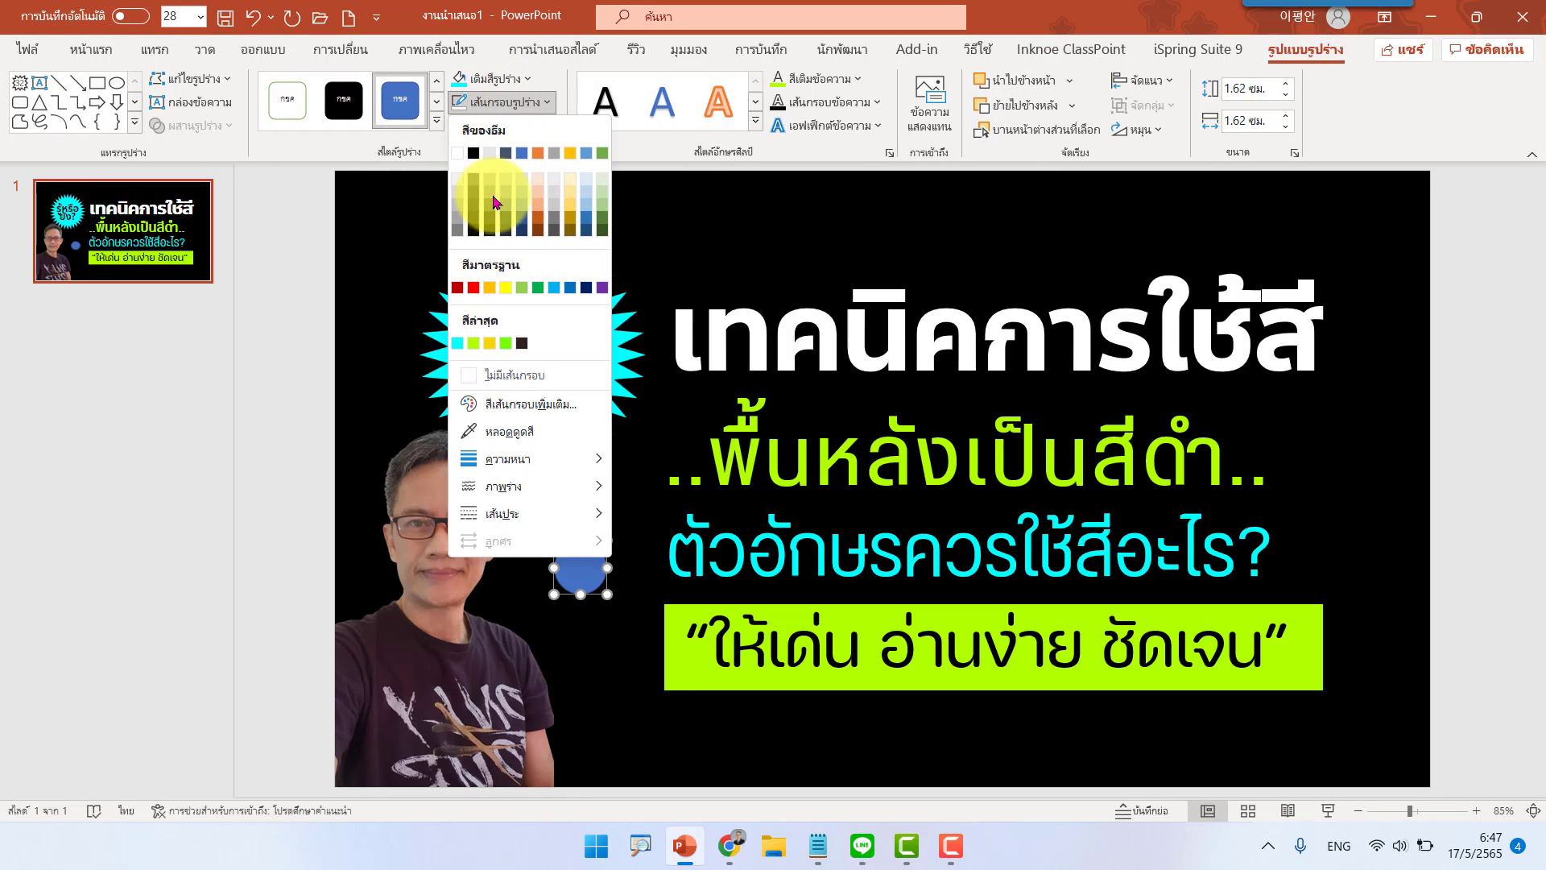
pyautogui.click(509, 373)
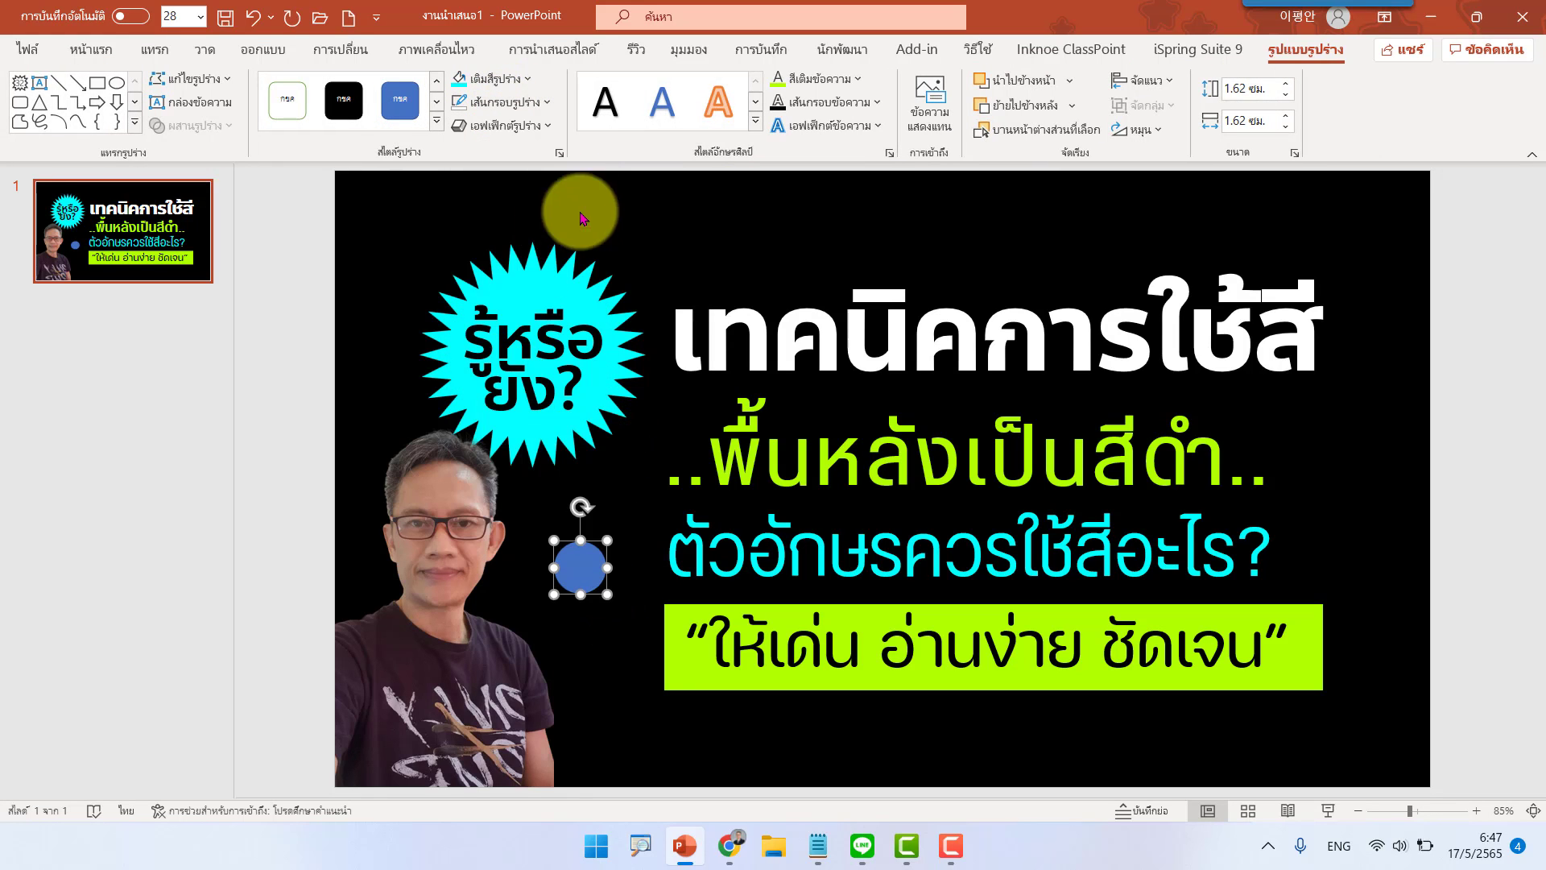
pyautogui.click(495, 78)
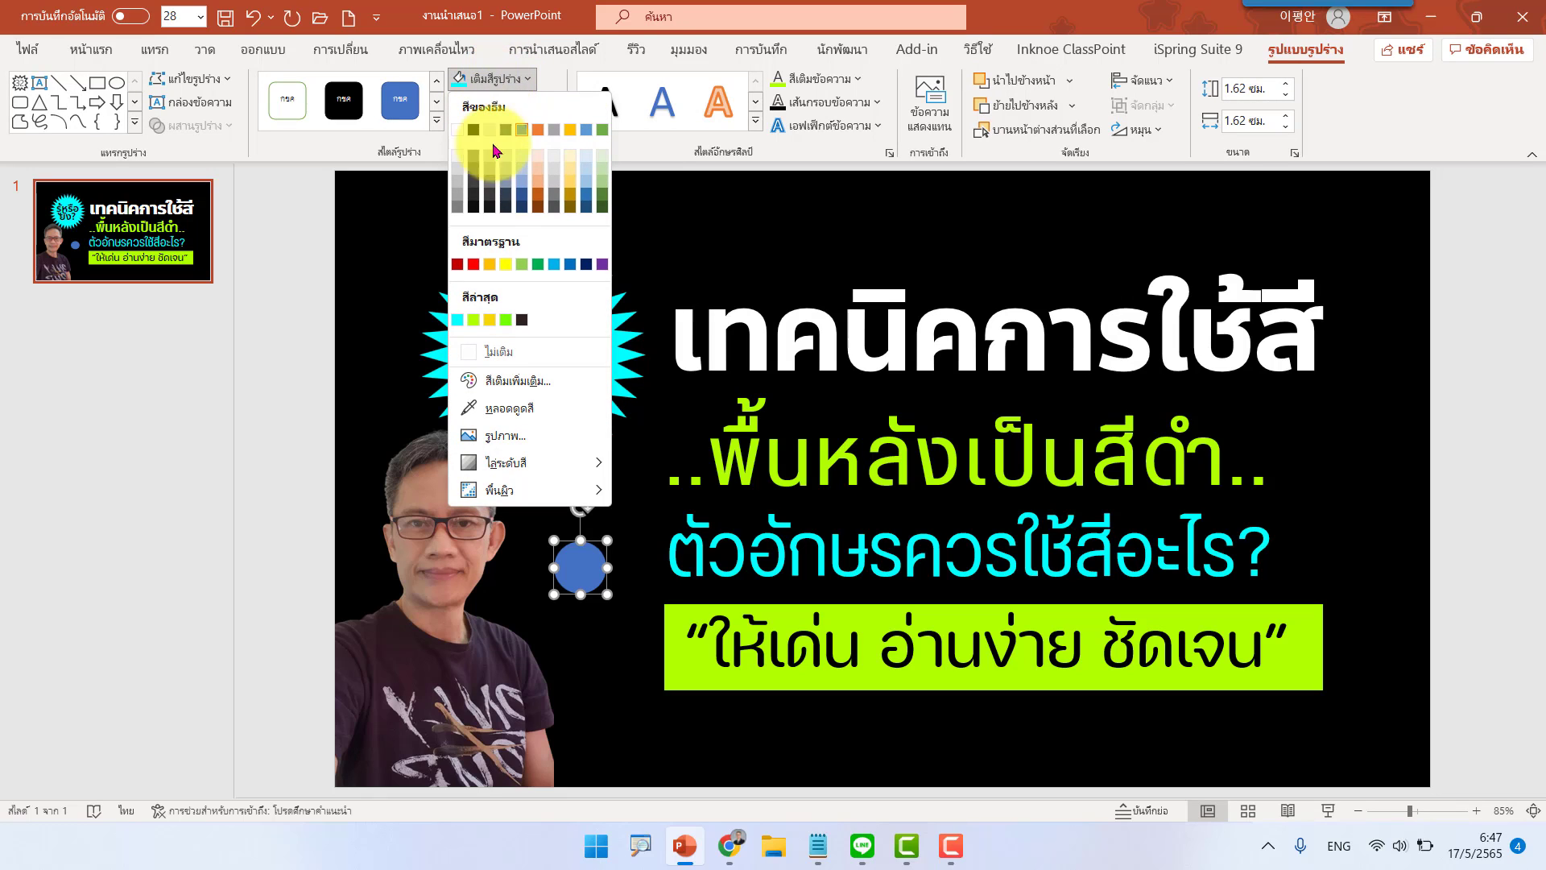
pyautogui.click(458, 320)
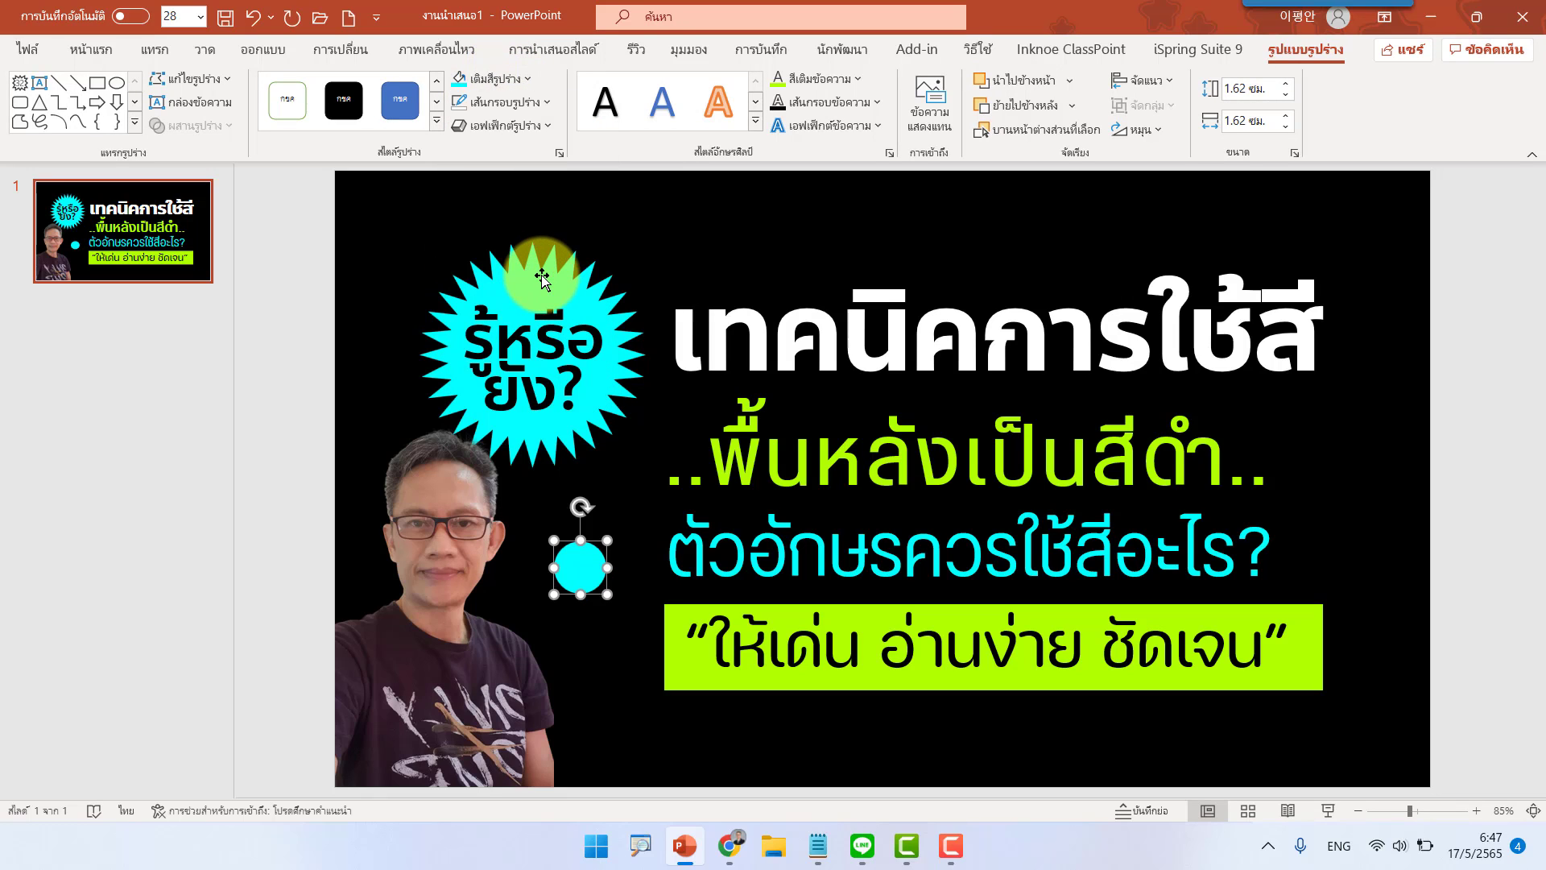
pyautogui.click(508, 81)
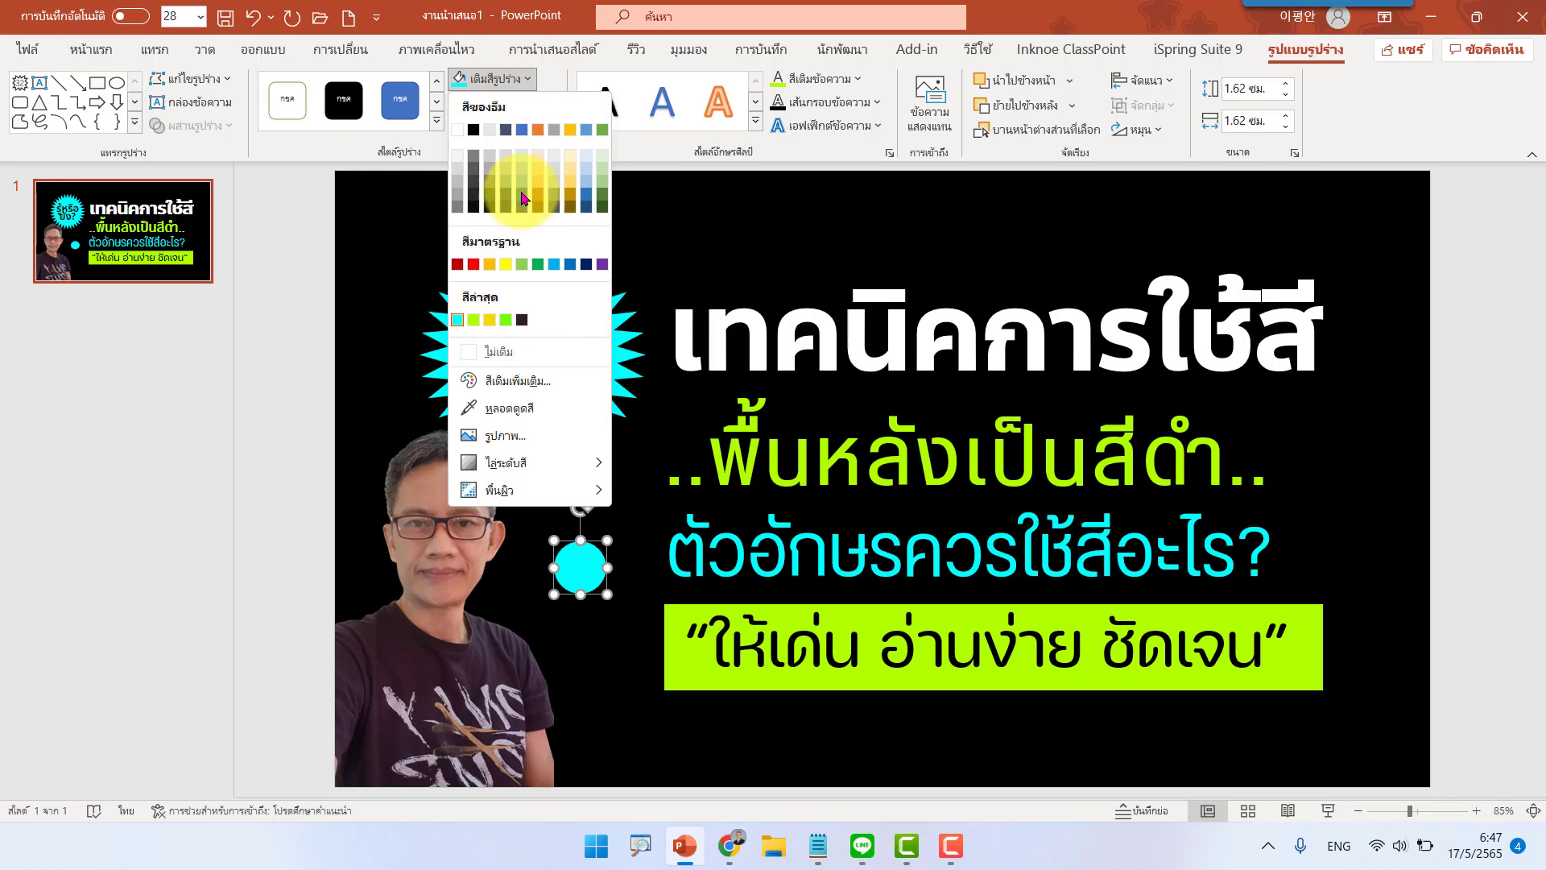
# Step: Set the circle's fill to the exact cyan hex #02FEFF in More Fill Colors
pyautogui.click(538, 392)
pyautogui.moveTo(423, 241); pyautogui.dragTo(833, 234)
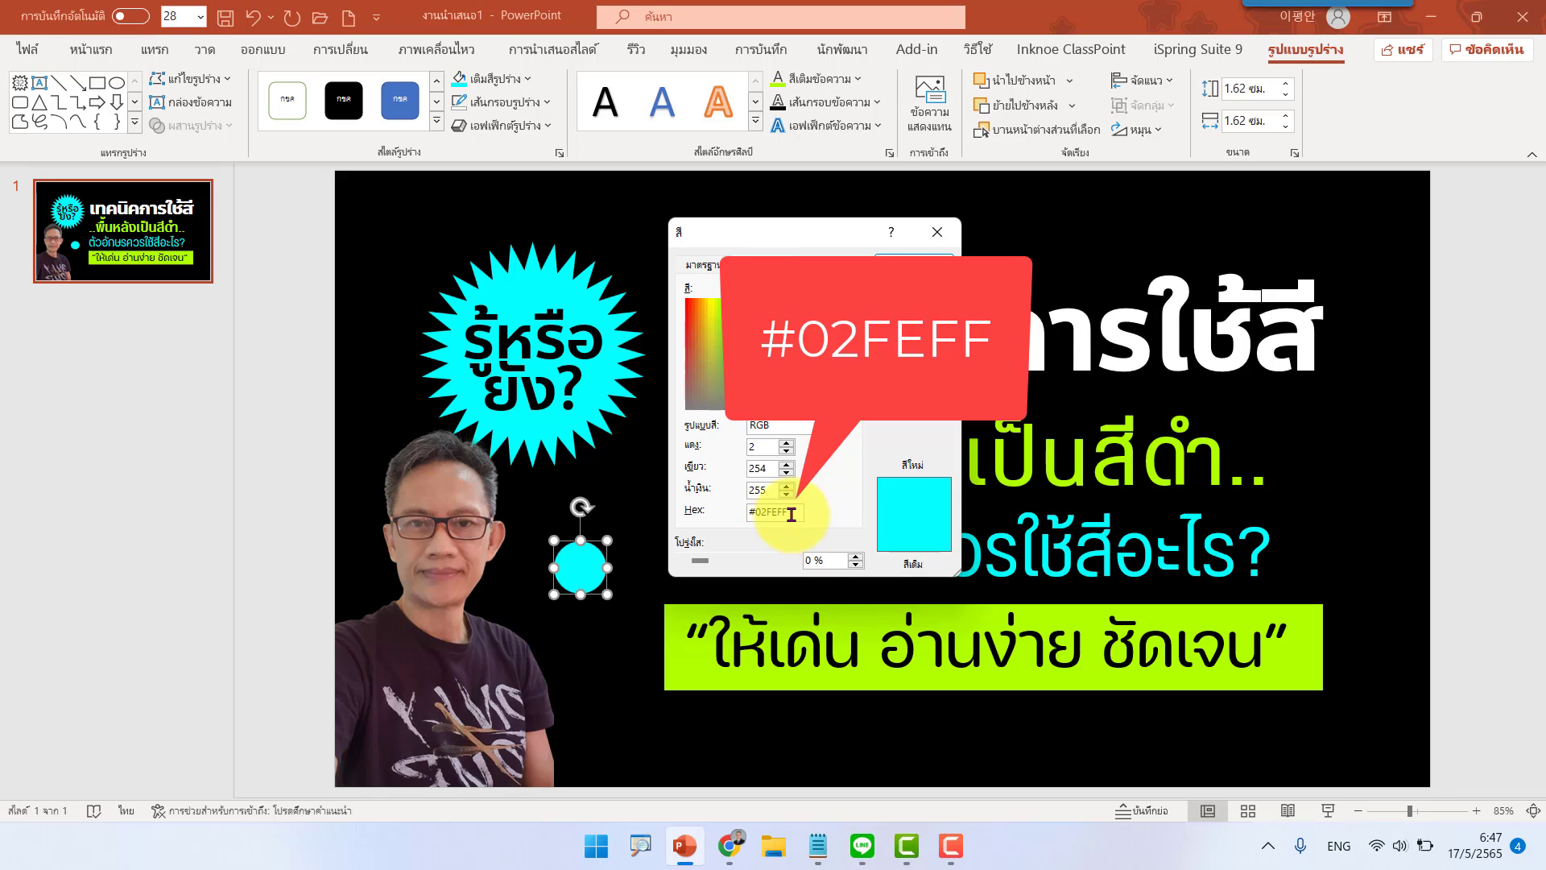
pyautogui.moveTo(792, 514); pyautogui.dragTo(725, 511)
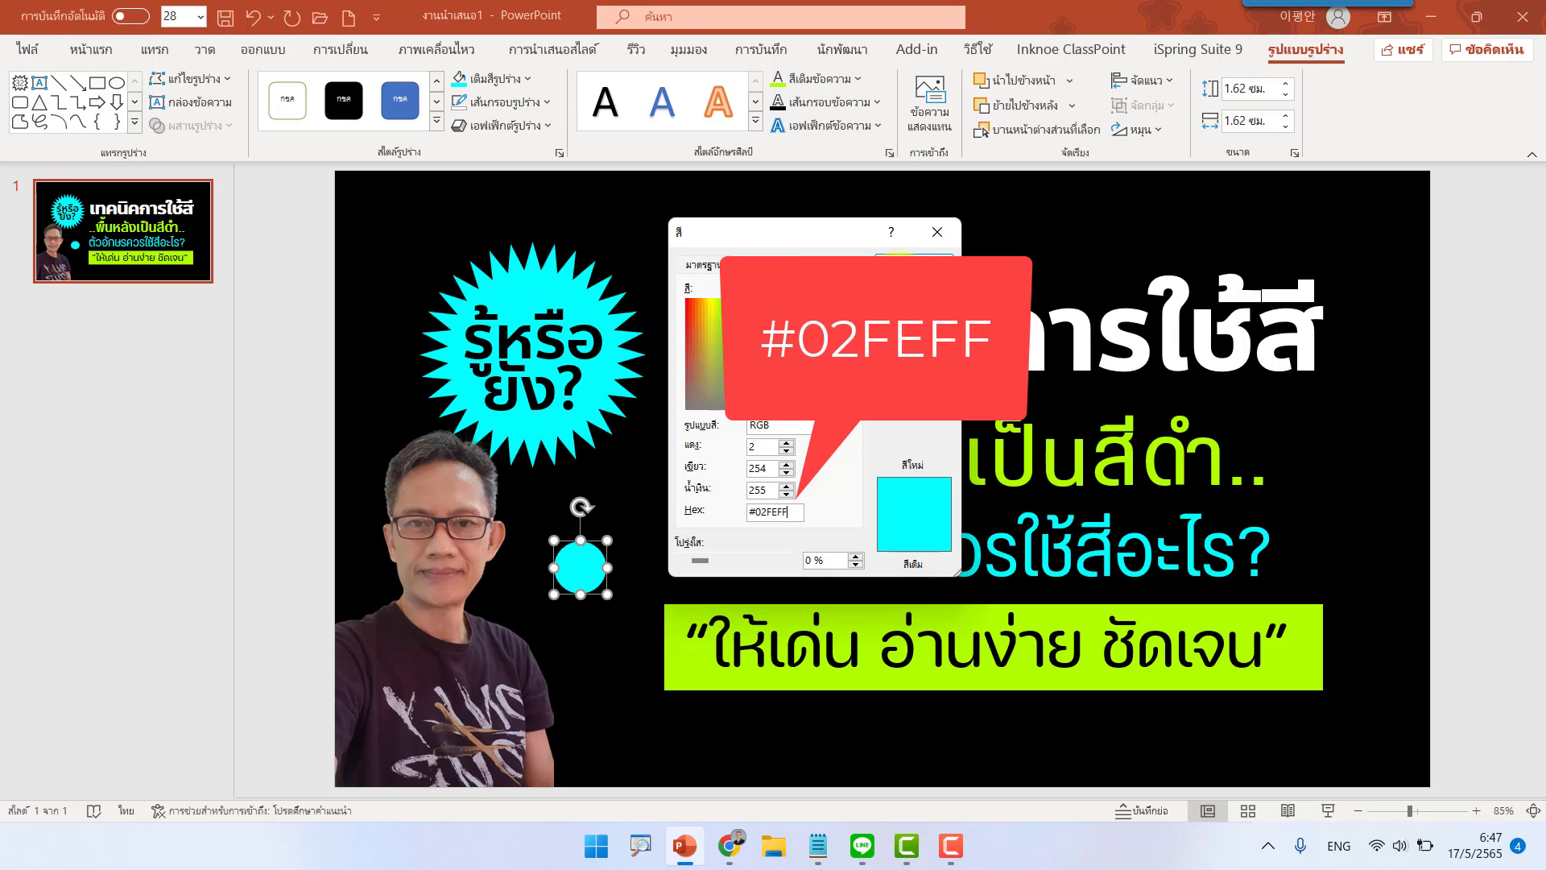
pyautogui.click(900, 266)
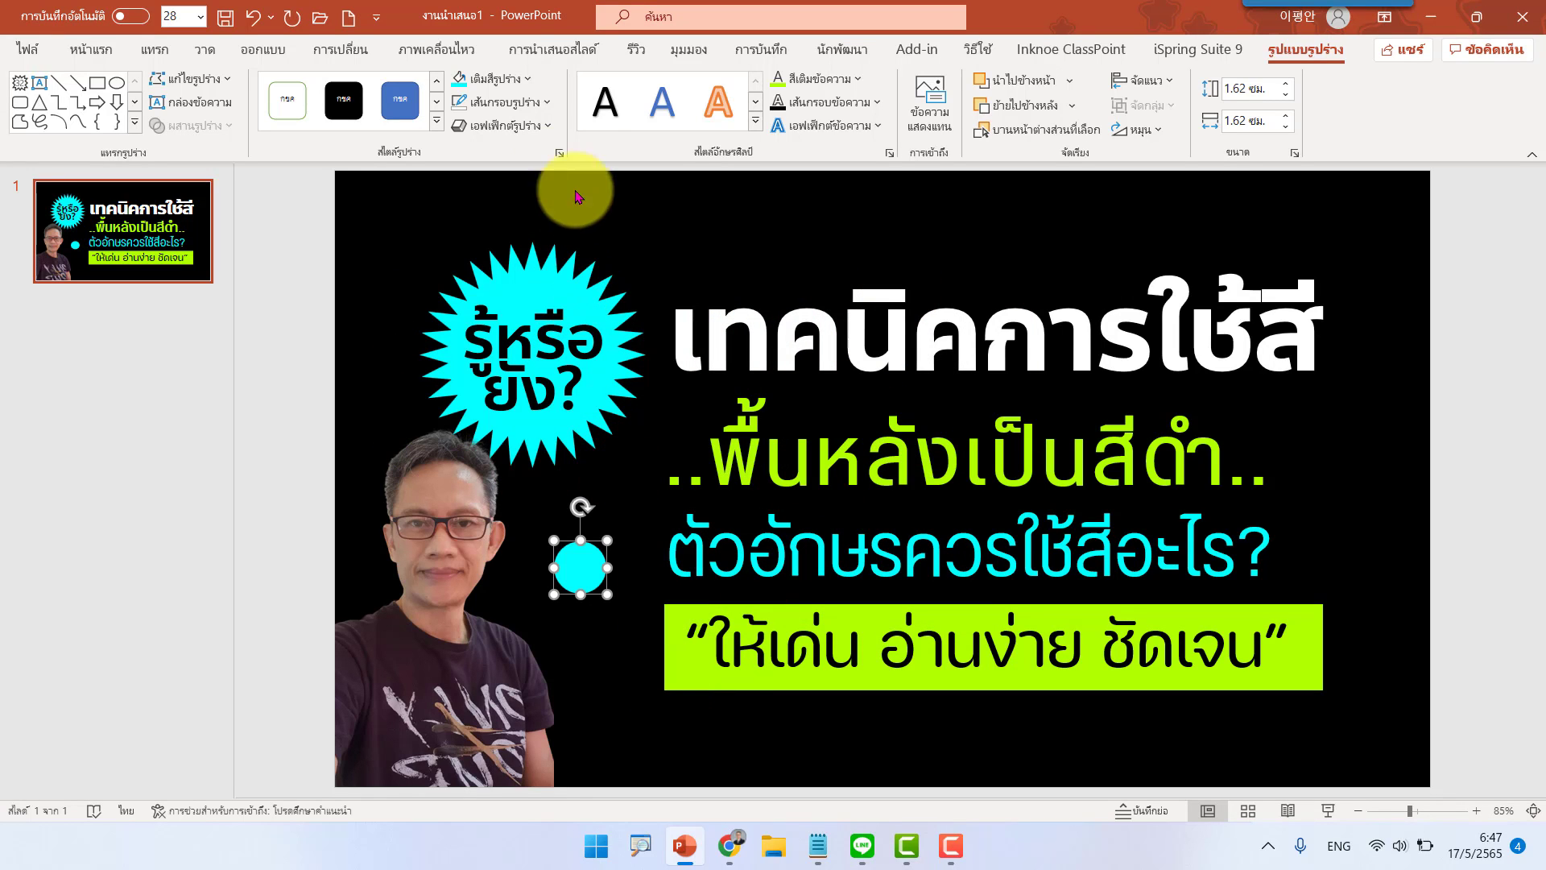
# Step: Change the circle's fill to the recent lime green, checking hex #B0FF00 in custom colours
pyautogui.click(527, 78)
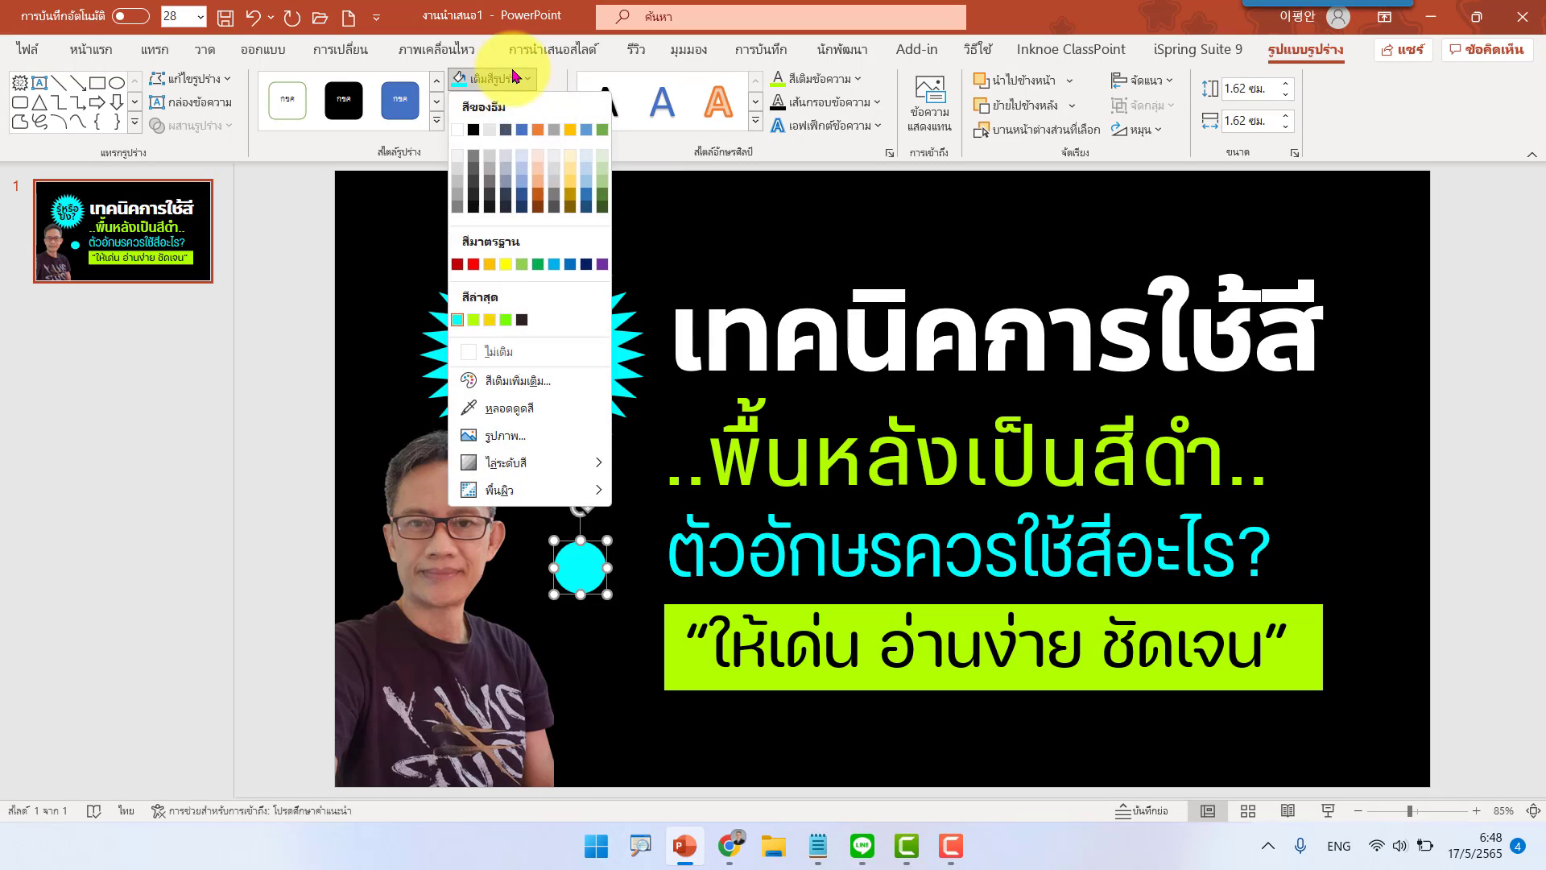
pyautogui.click(474, 321)
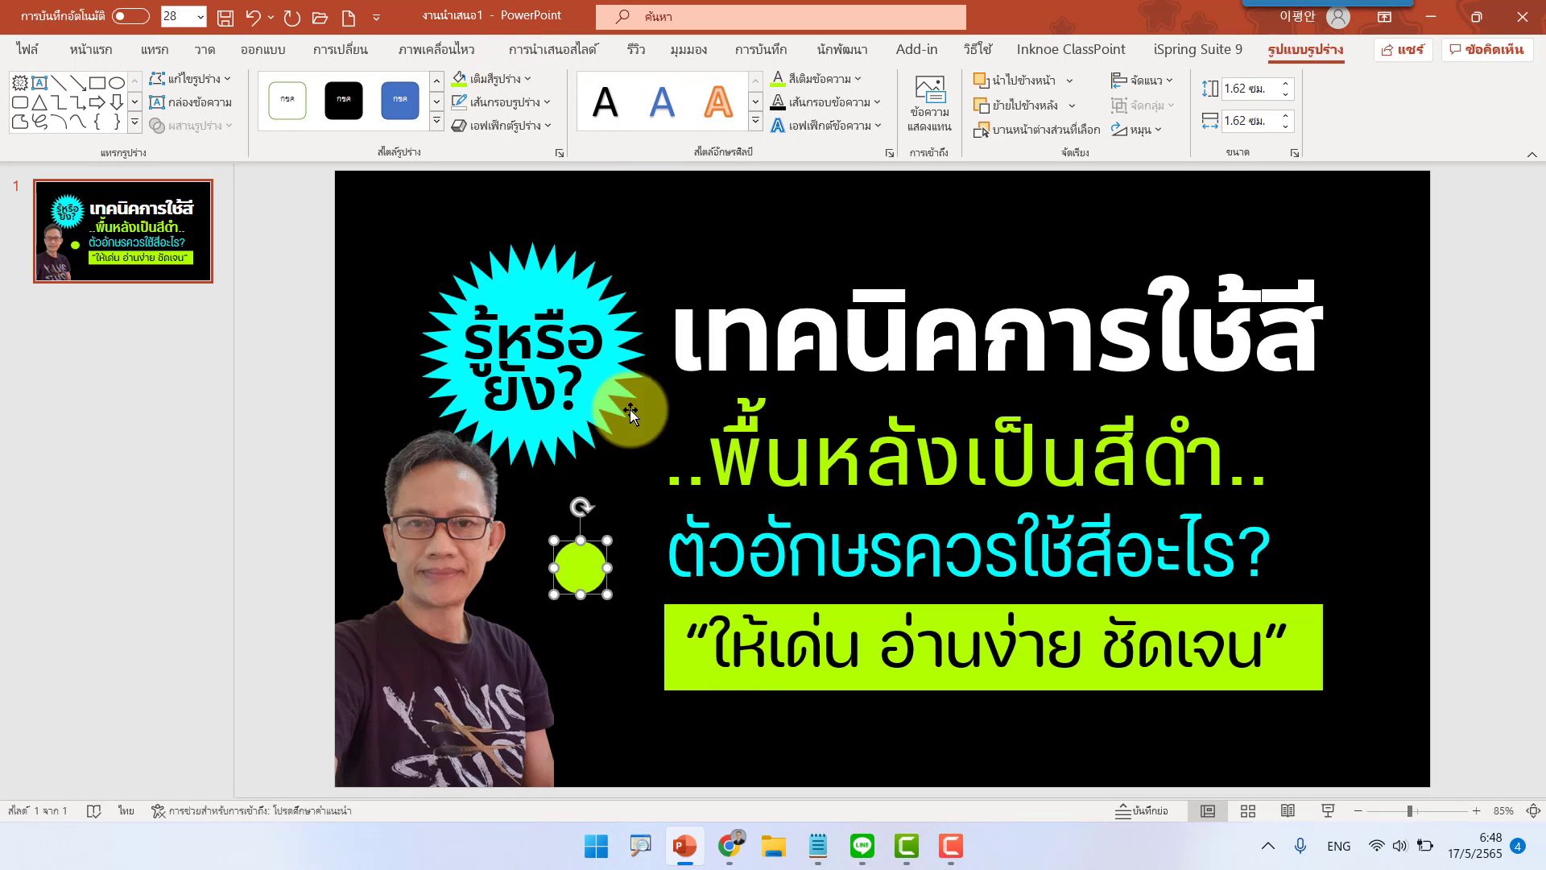
pyautogui.click(505, 83)
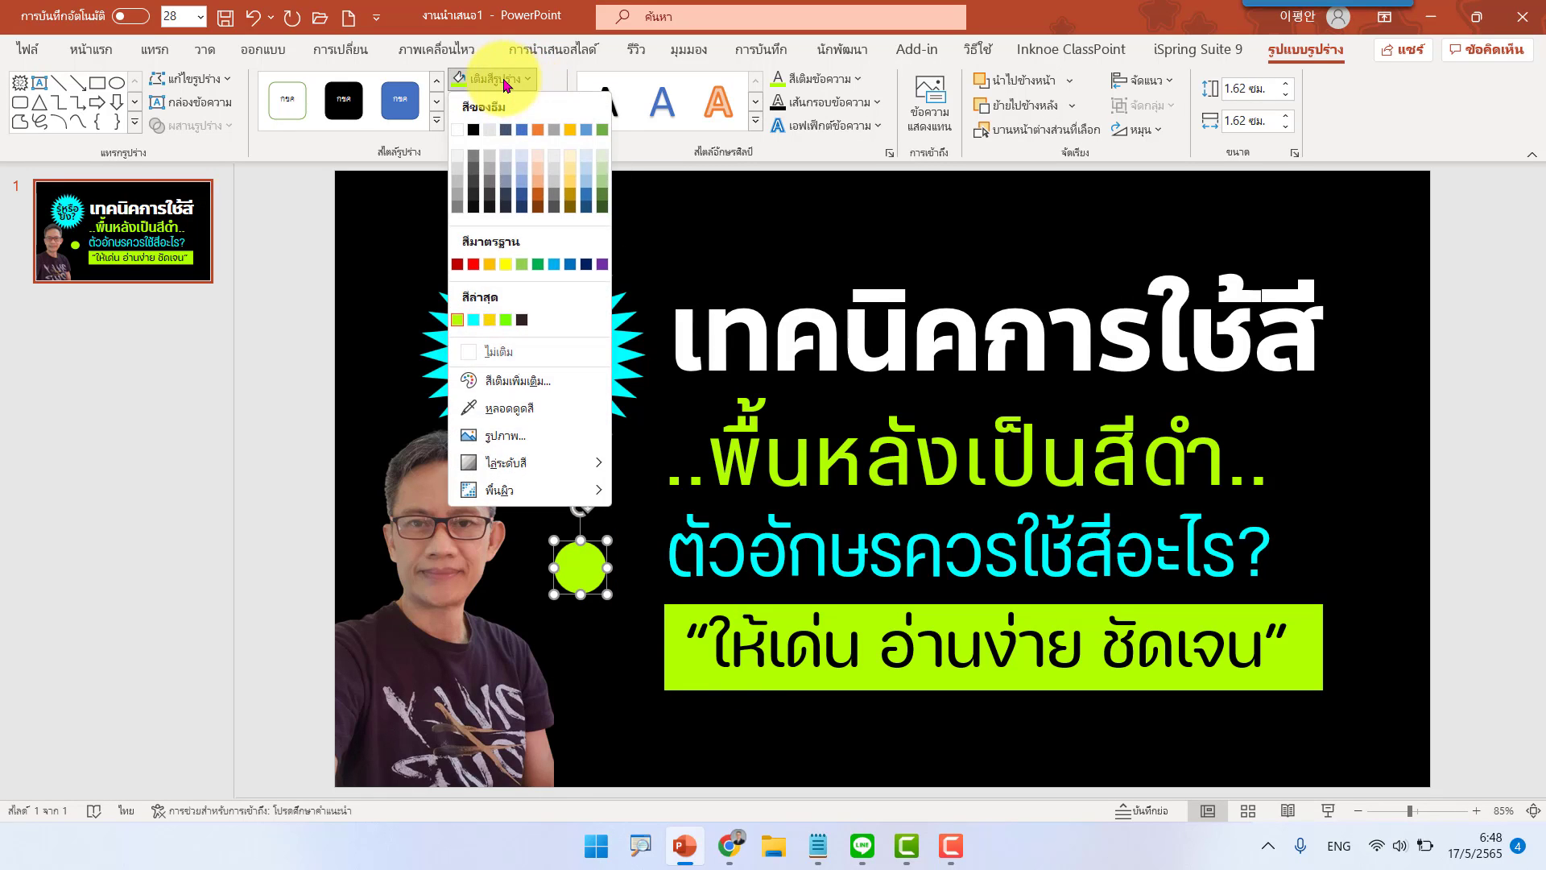
pyautogui.click(549, 386)
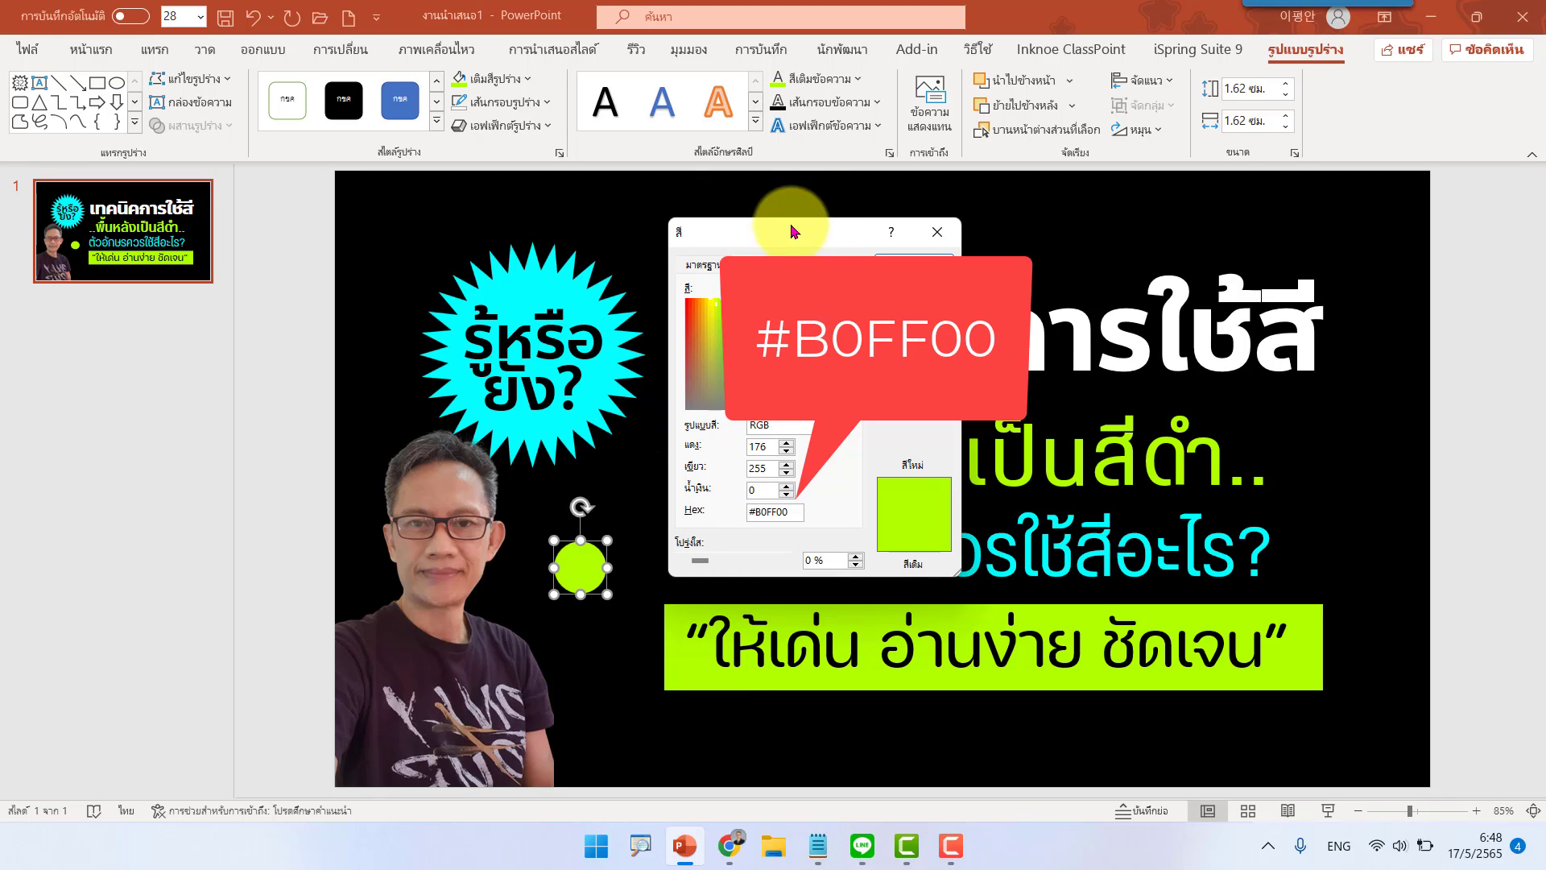
# Step: Confirm the lime fill, resize the circle to about 2.04 × 1.97 cm, and place it beside the cyan question line
pyautogui.click(914, 266)
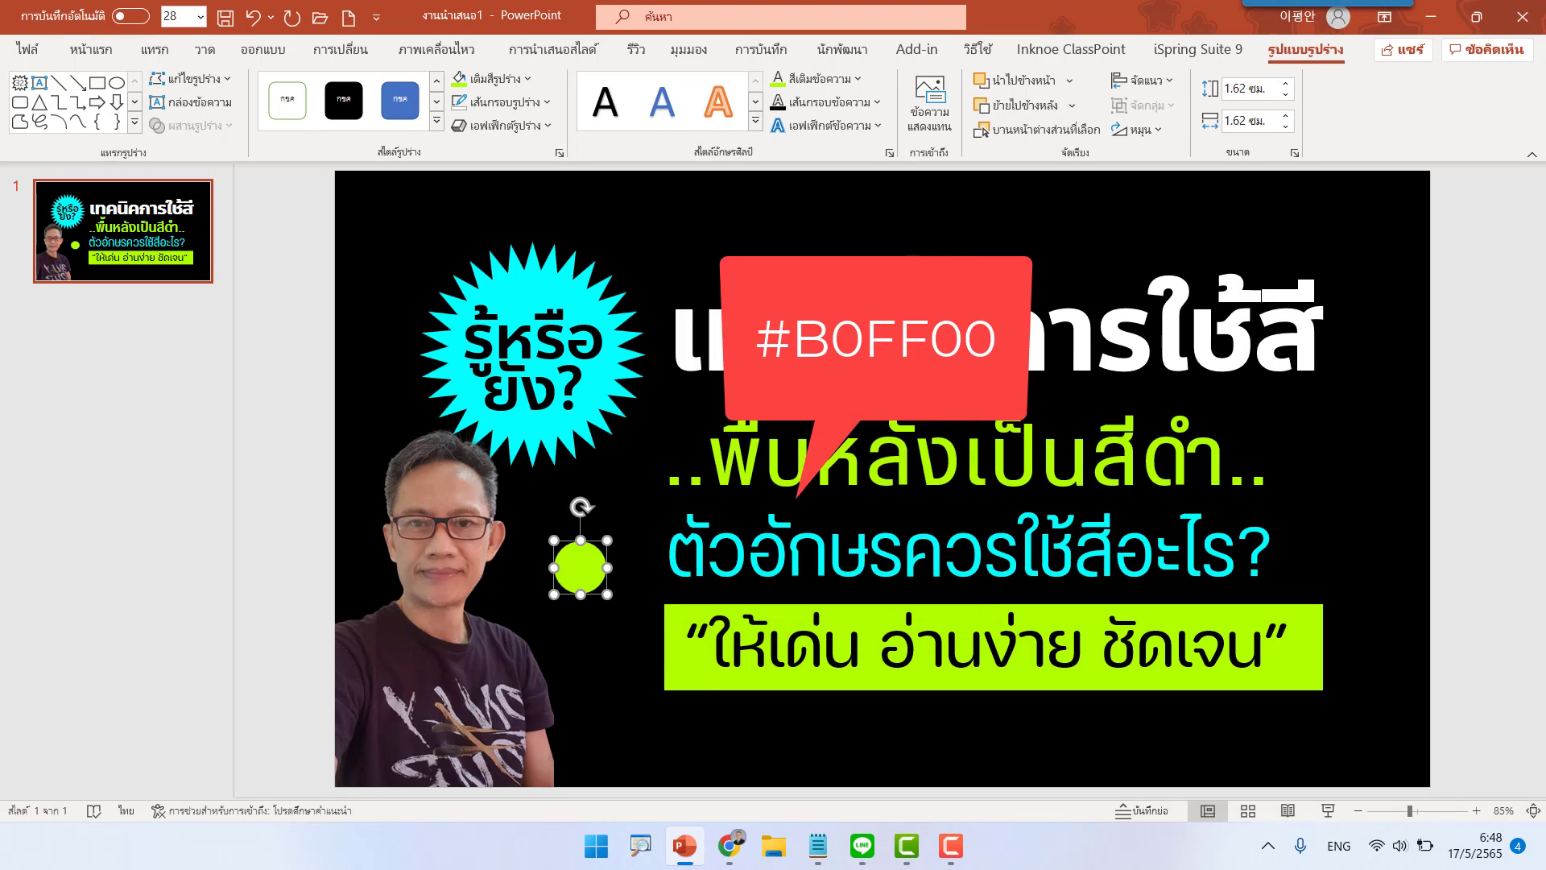
pyautogui.moveTo(607, 594)
pyautogui.mouseDown()
pyautogui.moveTo(679, 662)
pyautogui.moveTo(657, 670)
pyautogui.mouseUp()
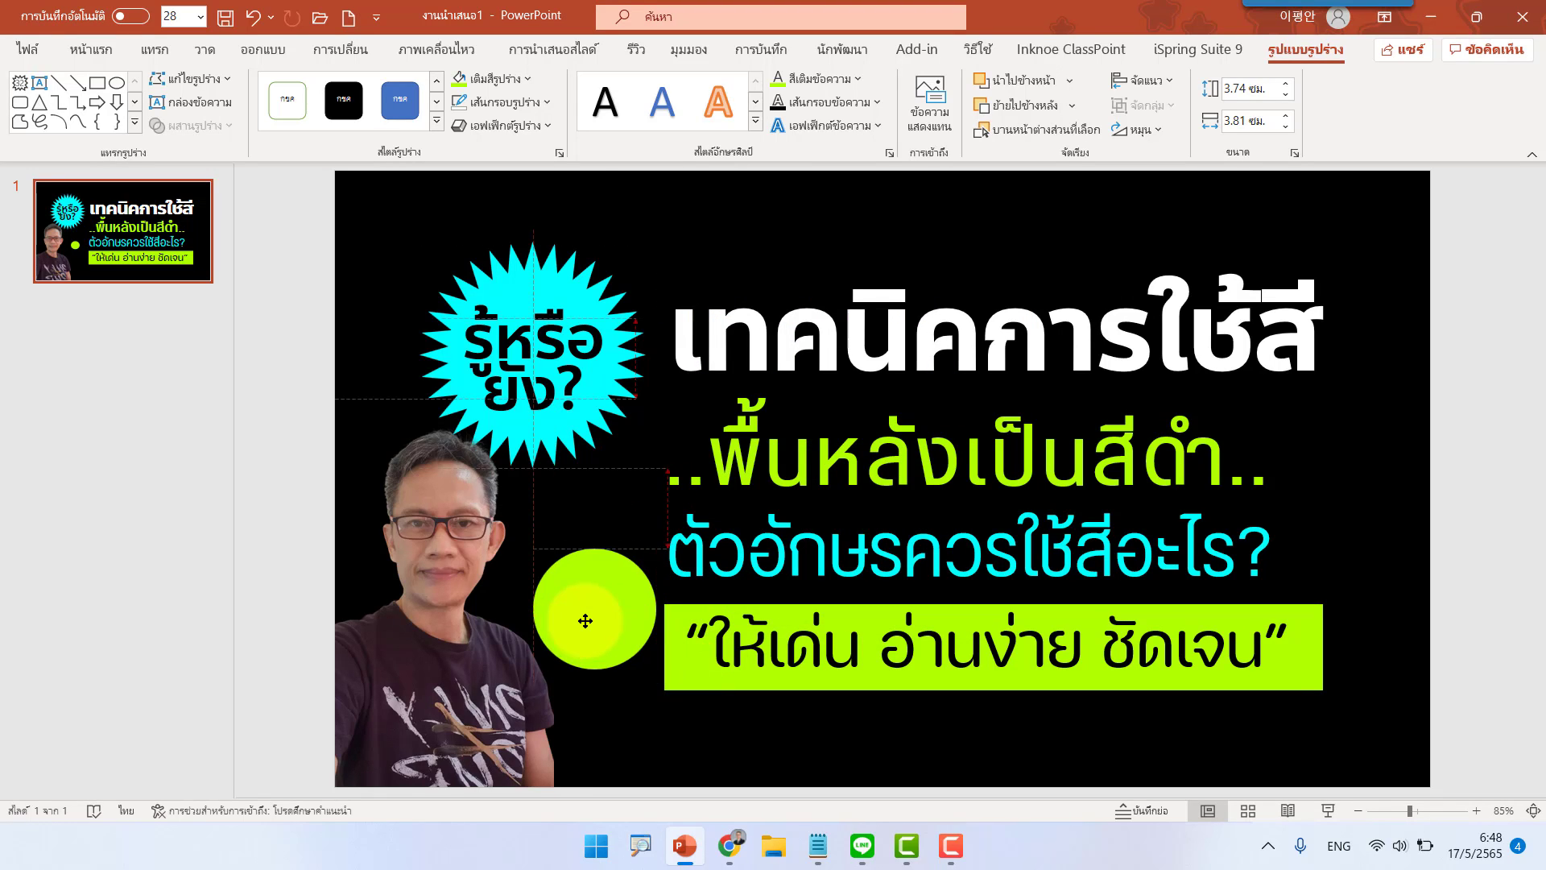
pyautogui.click(493, 80)
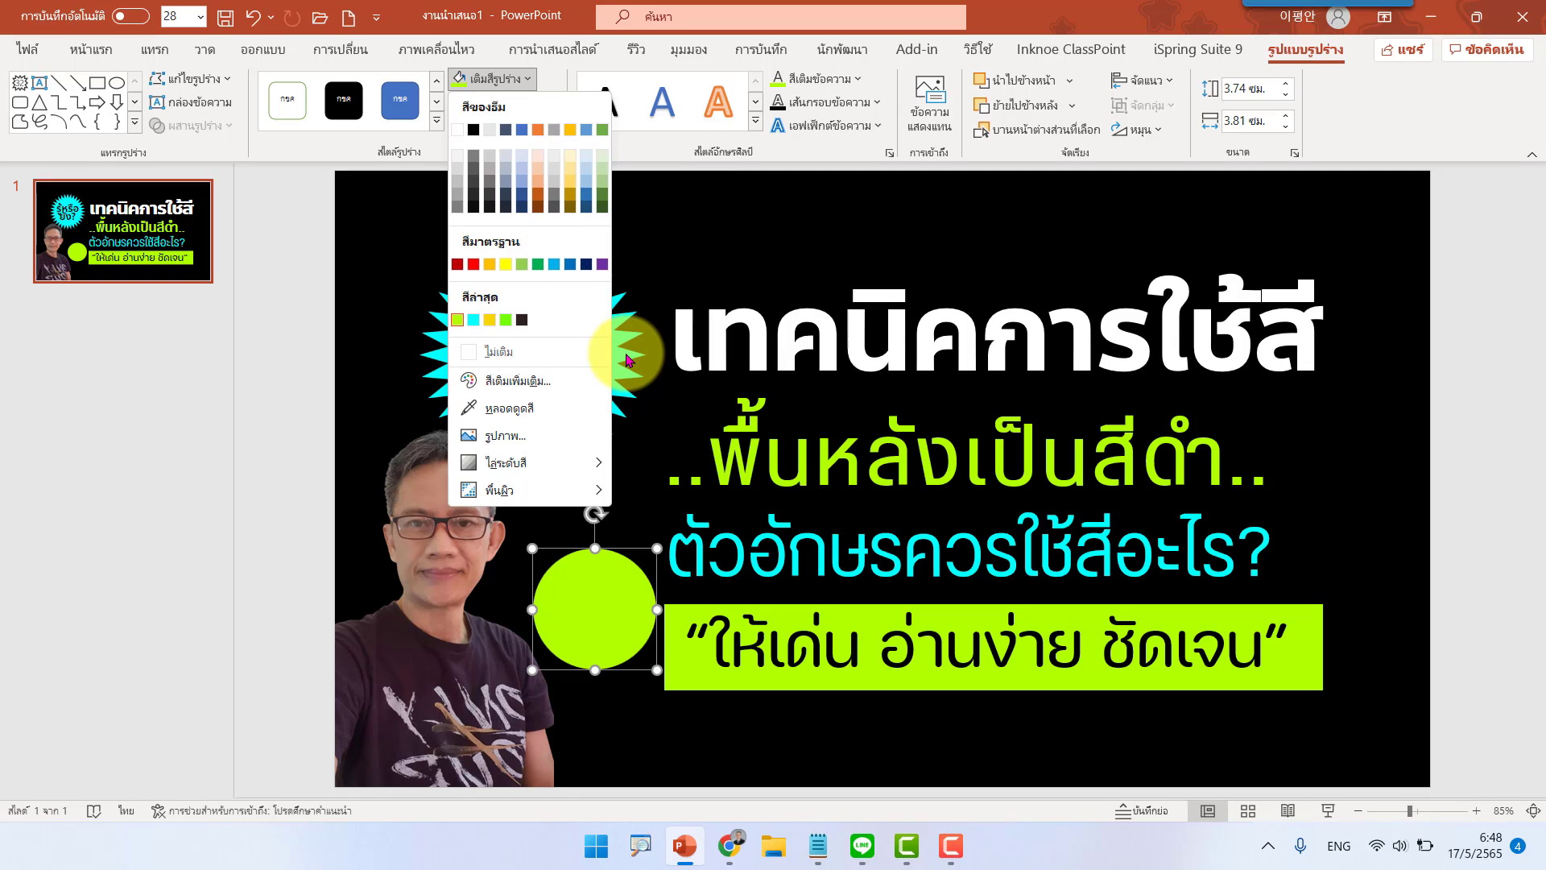
pyautogui.click(603, 594)
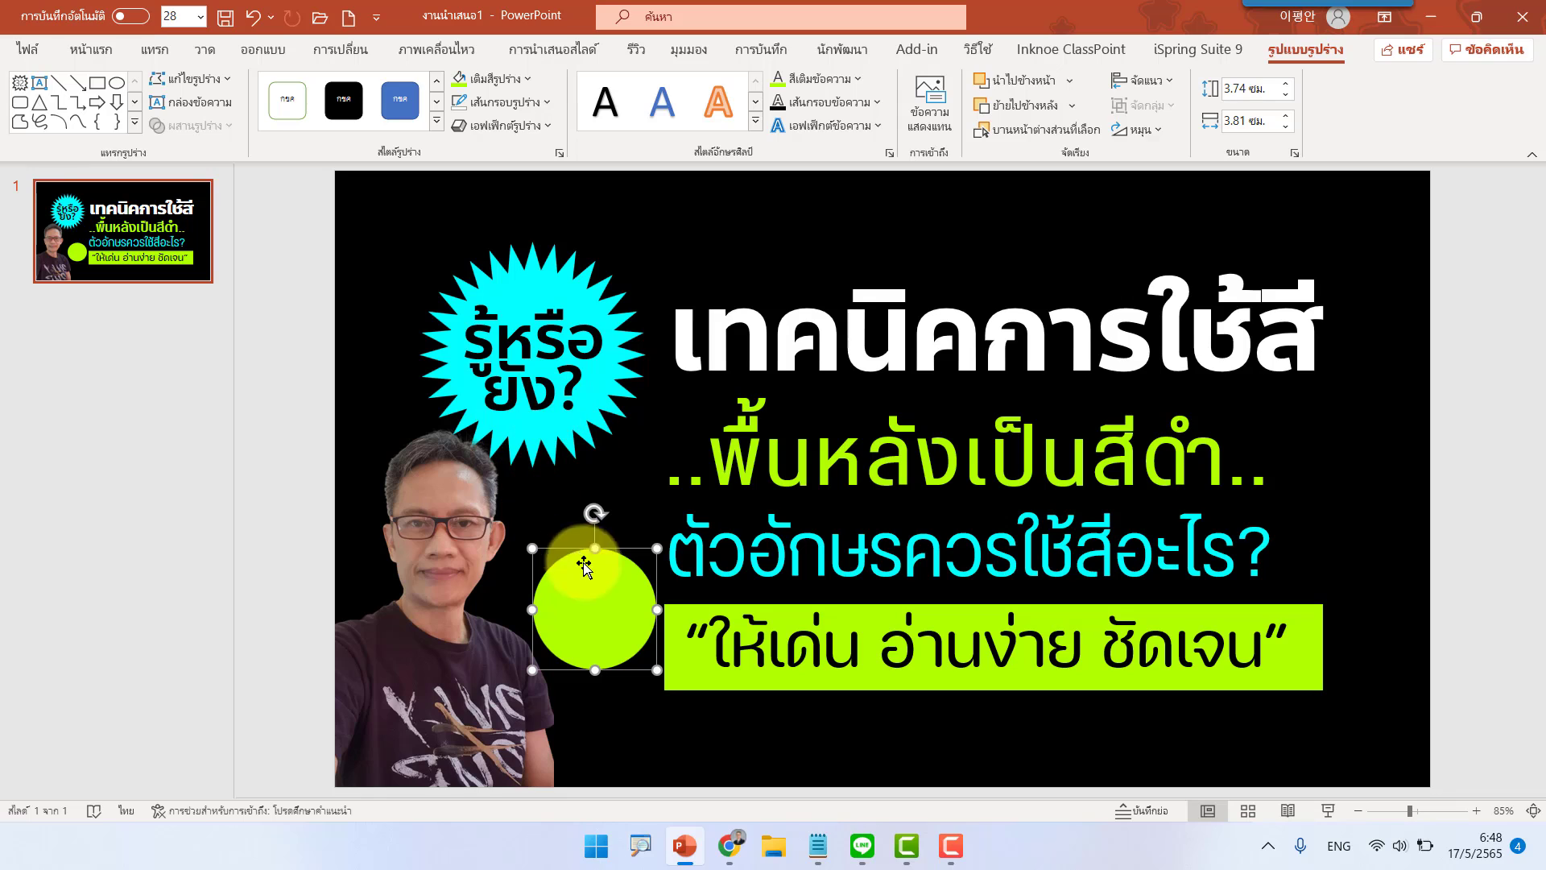
pyautogui.moveTo(584, 568)
pyautogui.mouseDown()
pyautogui.moveTo(626, 638)
pyautogui.moveTo(621, 562)
pyautogui.mouseUp()
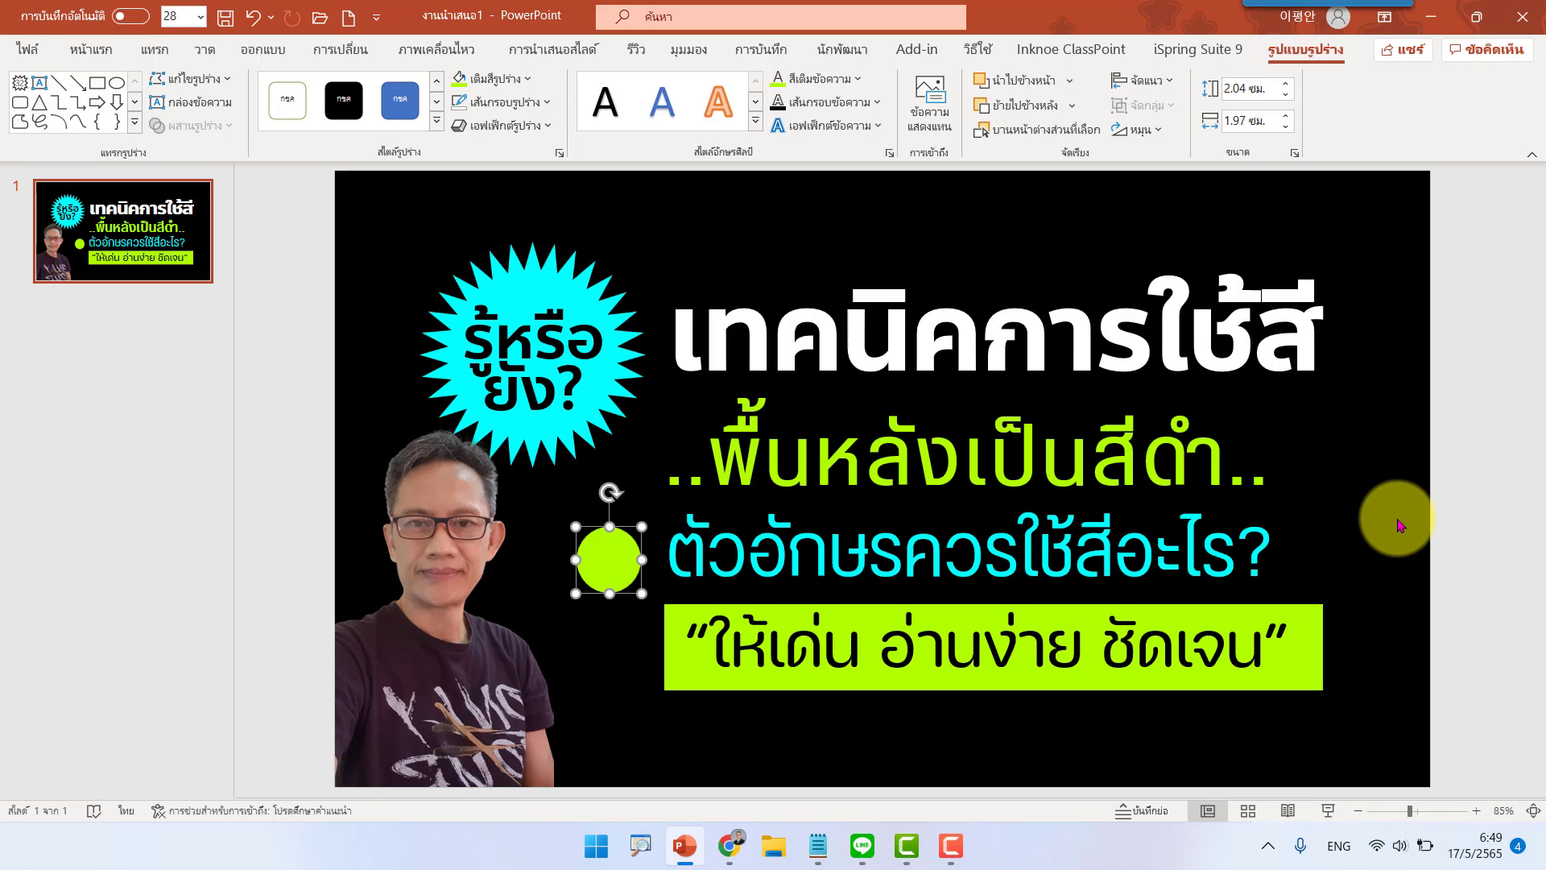